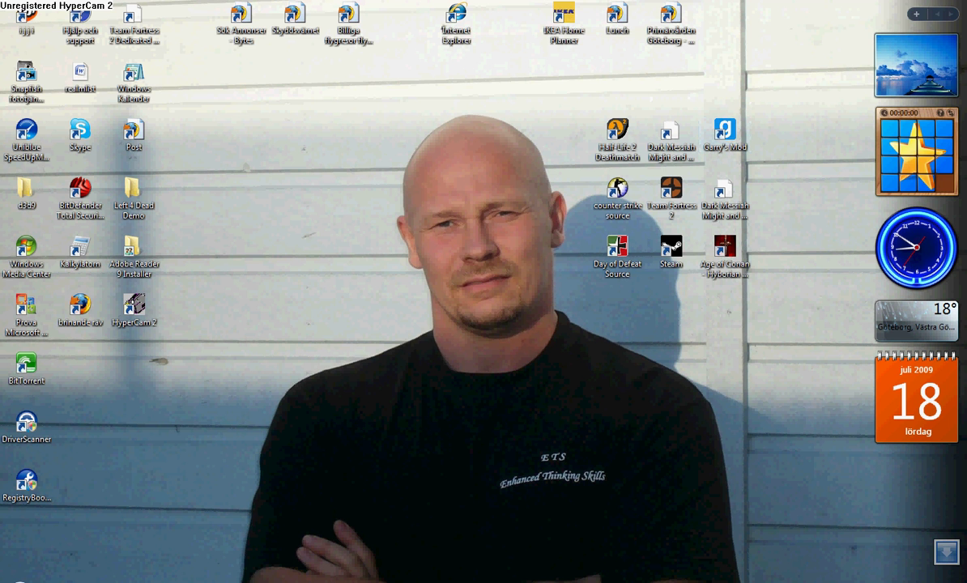
Find and launch the Registry Editor (regedit).
click(17, 578)
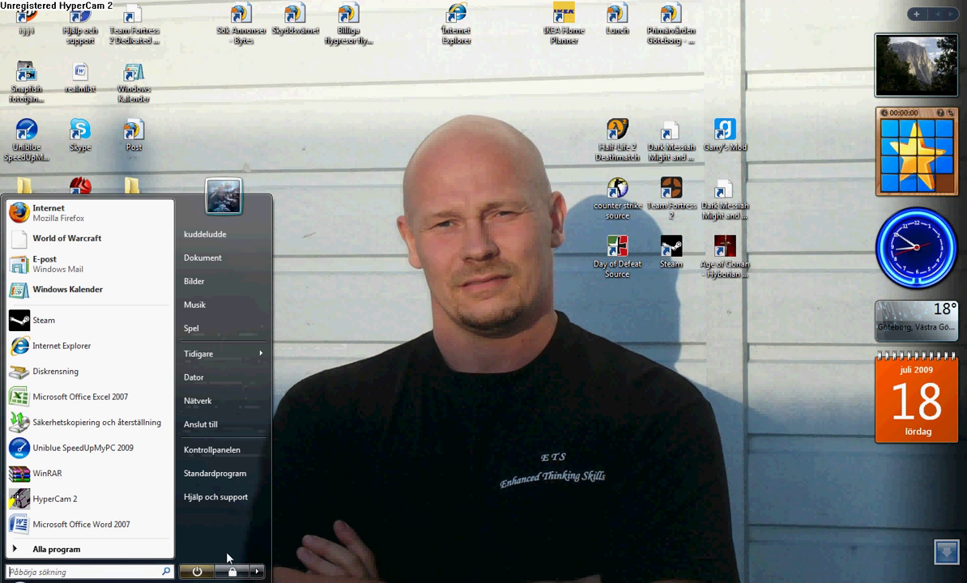
text(regedit)
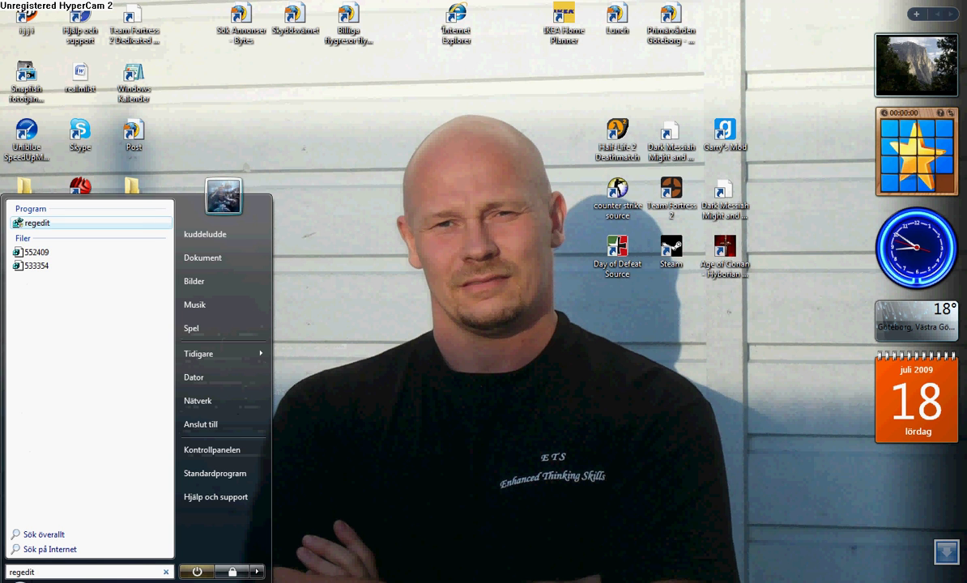
key(Return)
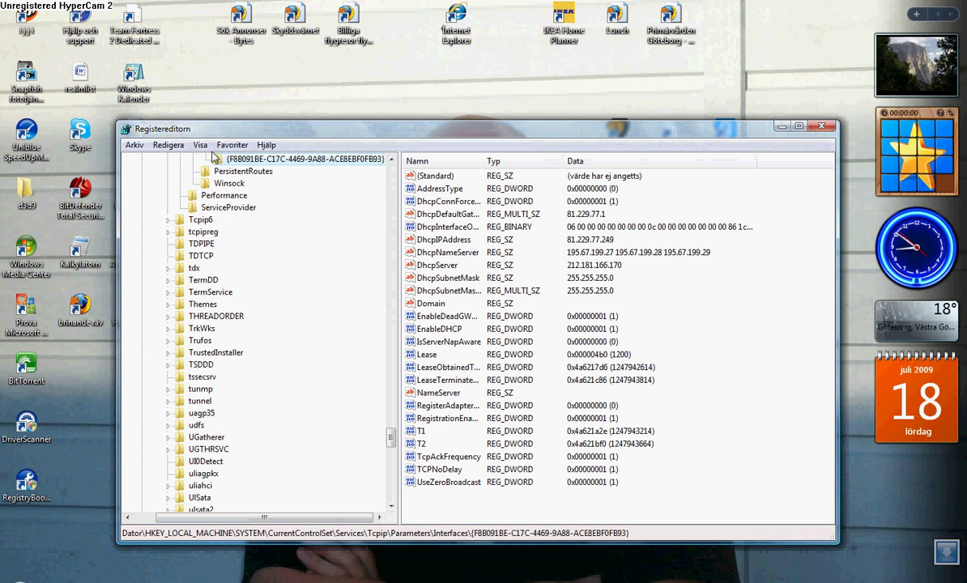
Navigate to HKEY_LOCAL_MACHINE\SYSTEM\CurrentControlSet\Services\Tcpip\Parameters\Interfaces and select the first interface key.
drag(391, 437, 357, 146)
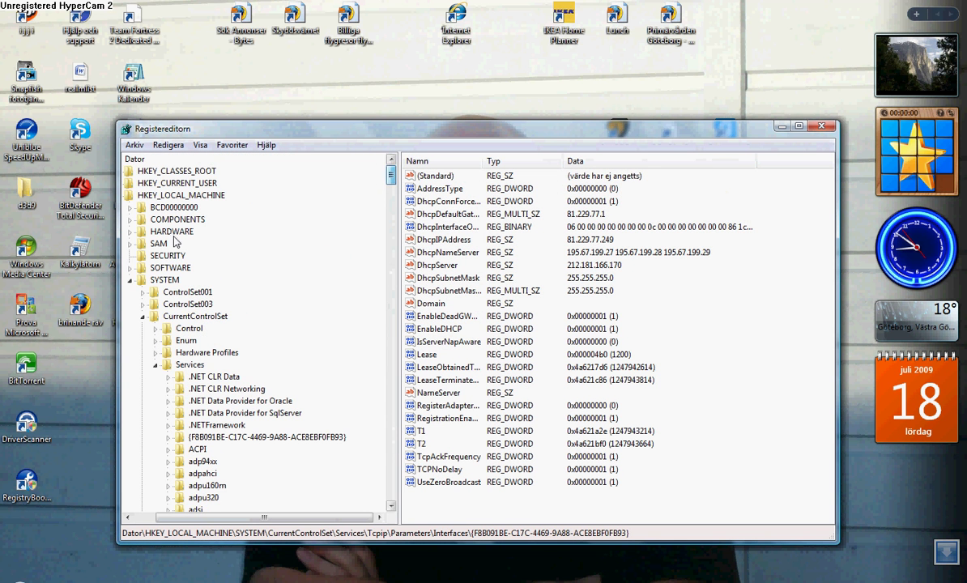
click(130, 197)
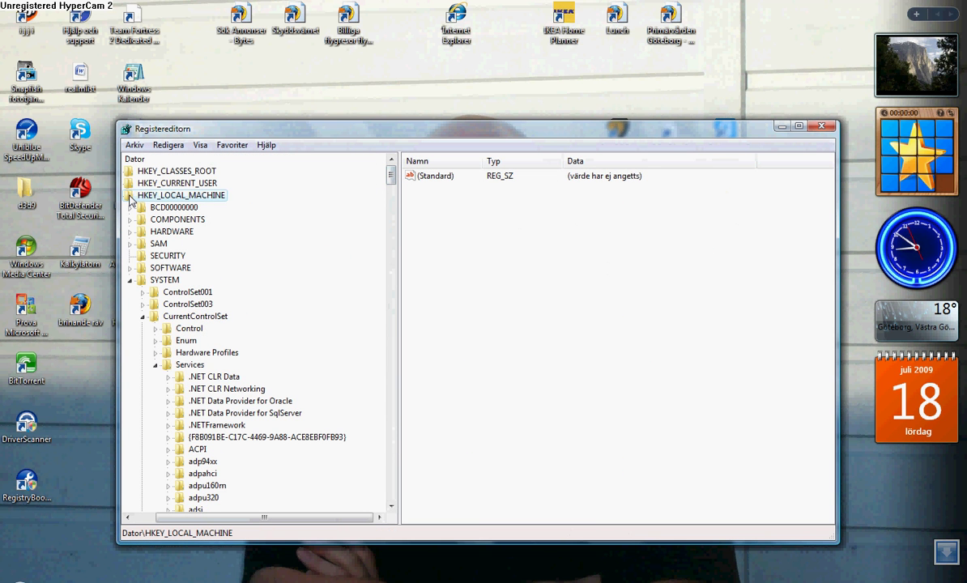
click(130, 198)
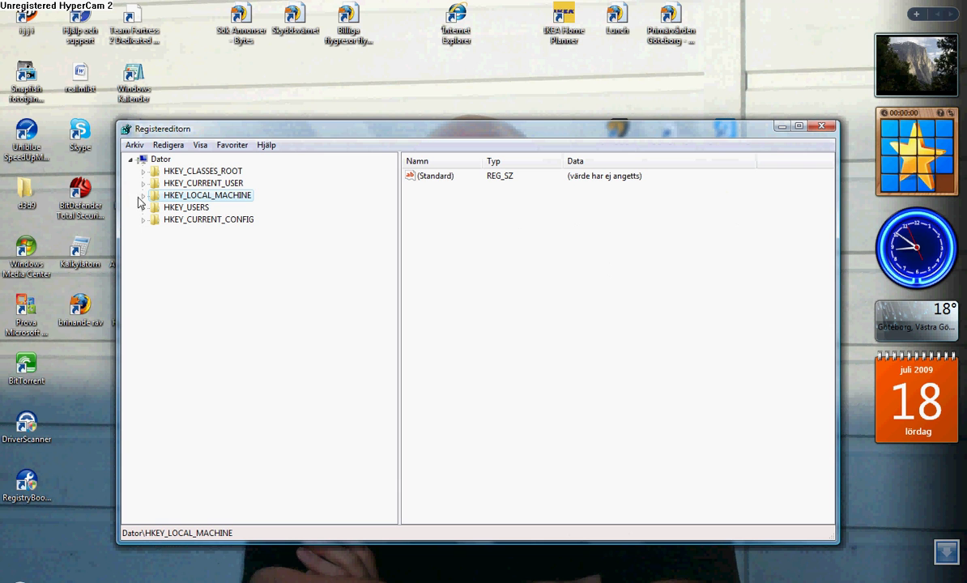
double_click(209, 197)
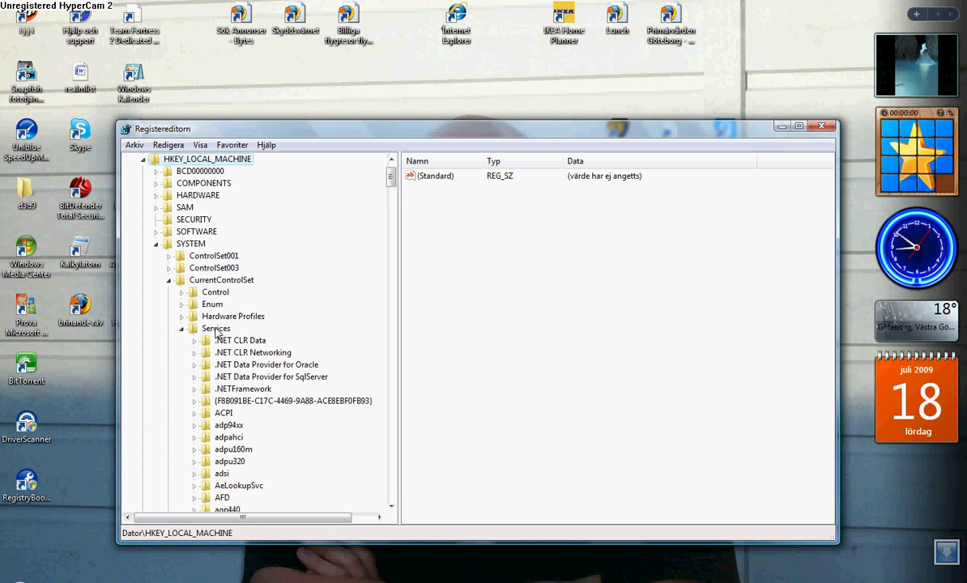
scroll(198, 373, down, 15)
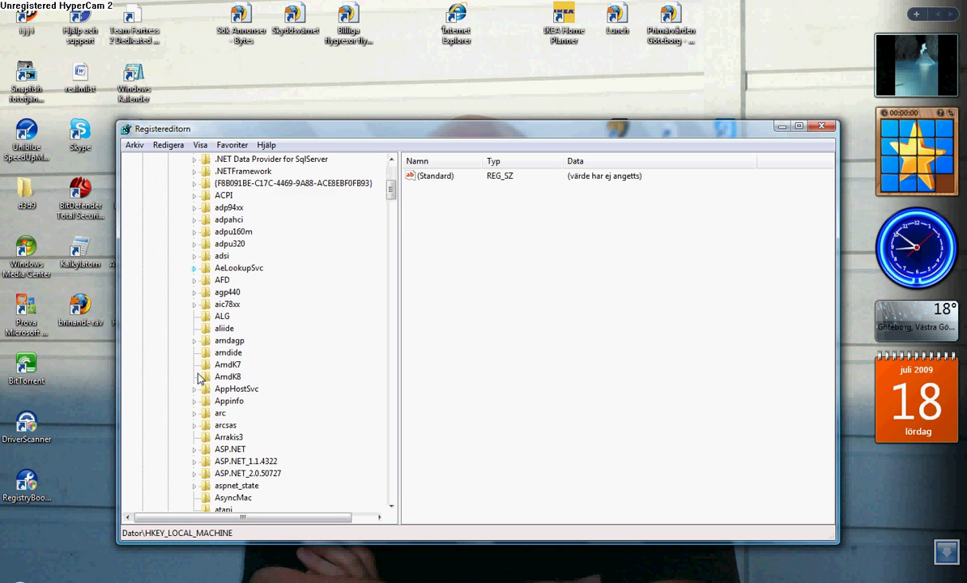
scroll(198, 376, down, 20)
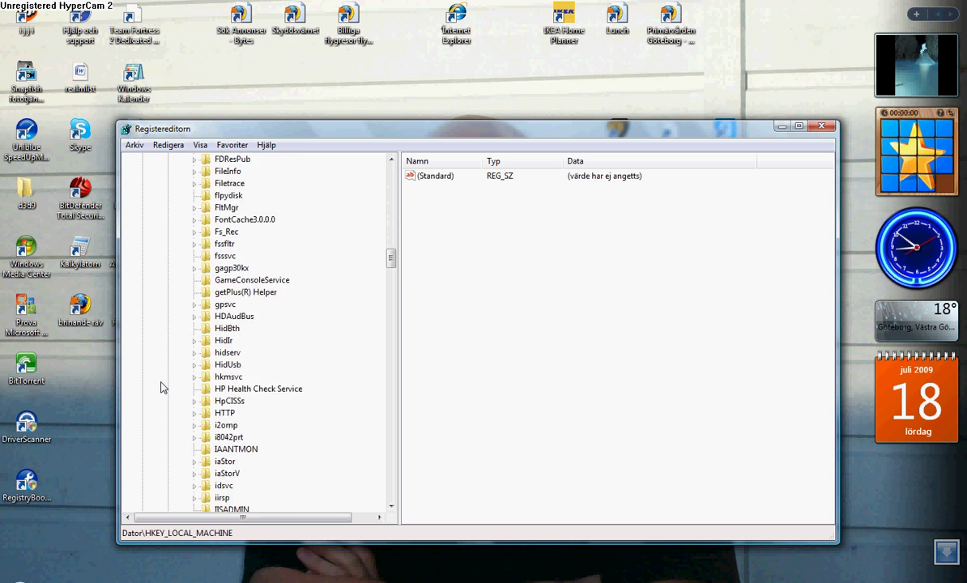
scroll(162, 395, down, 20)
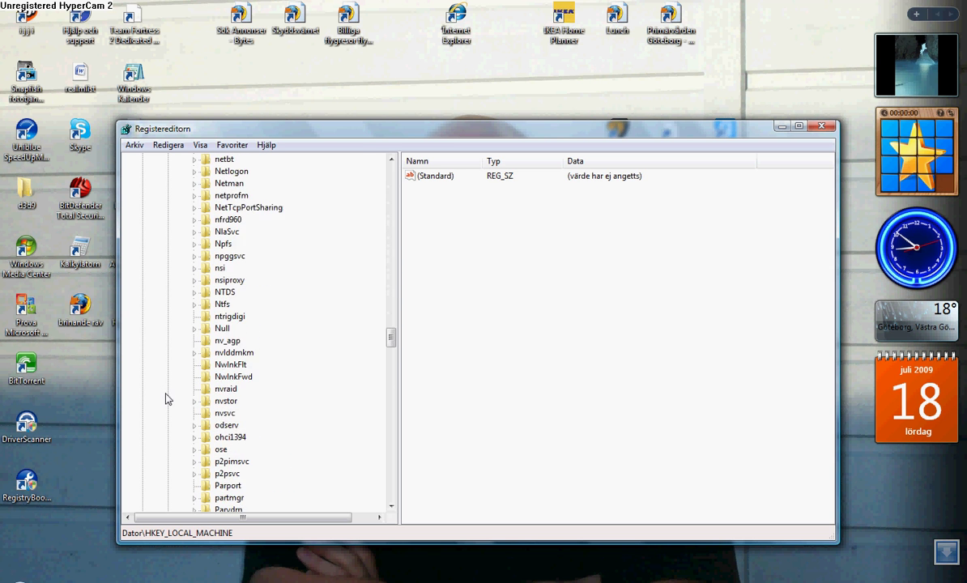
scroll(166, 399, down, 20)
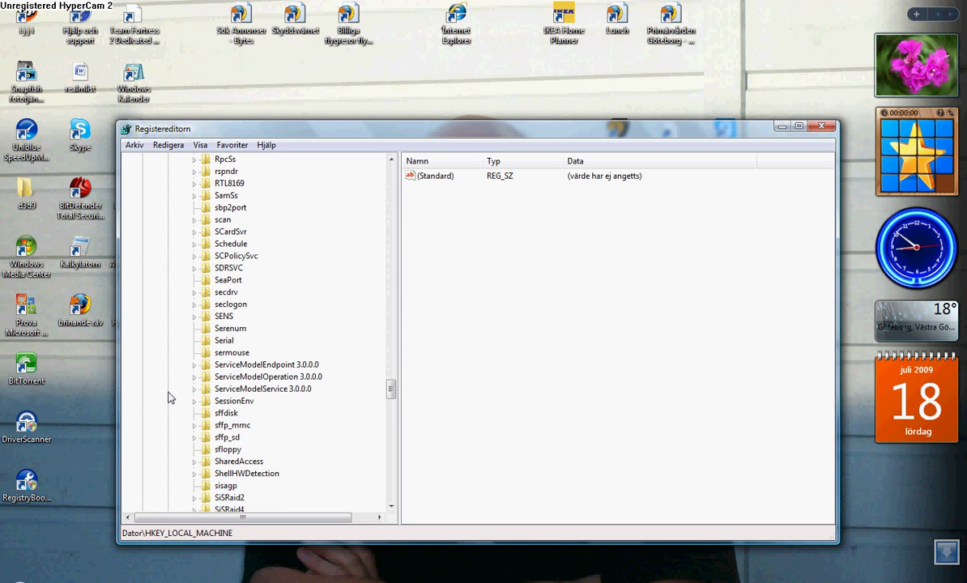
scroll(170, 396, down, 9)
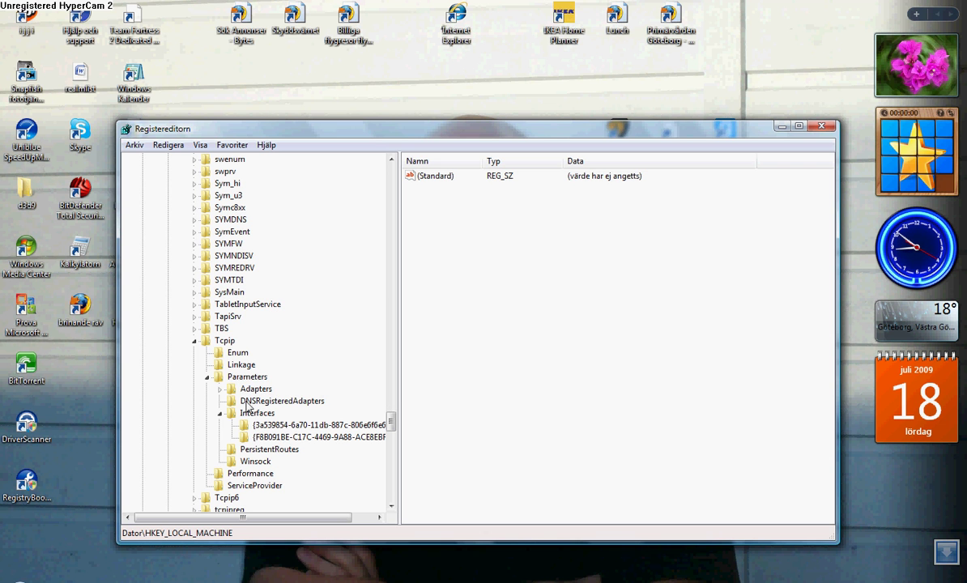
click(275, 425)
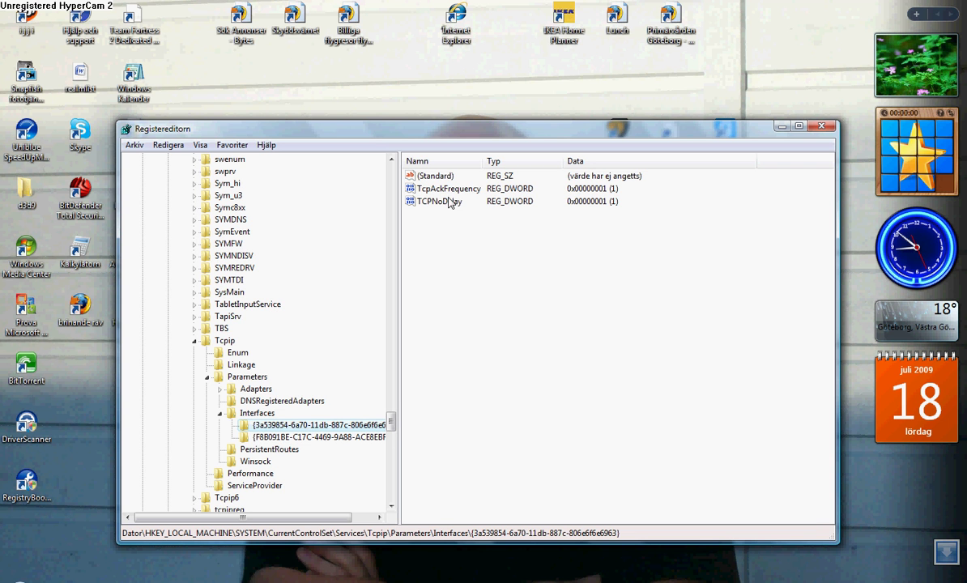
Create a 32-bit DWORD value with its default name in the first interface key and open its data for editing.
right_click(470, 263)
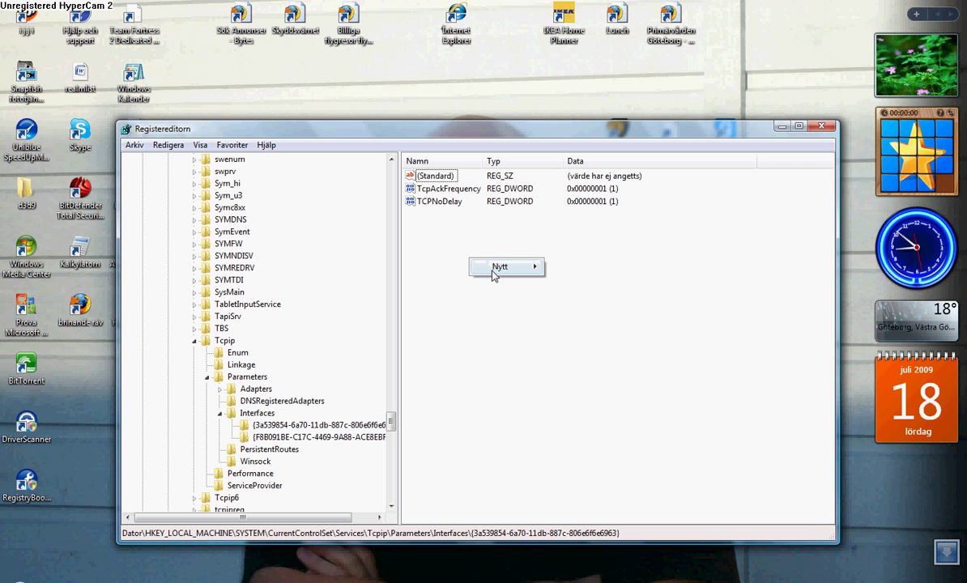
mouse_move(499, 266)
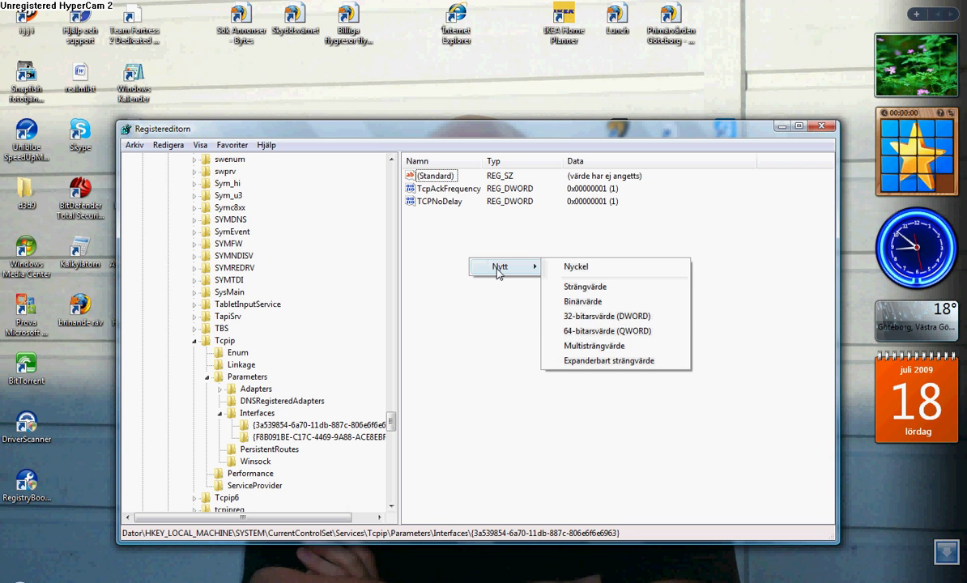
click(603, 318)
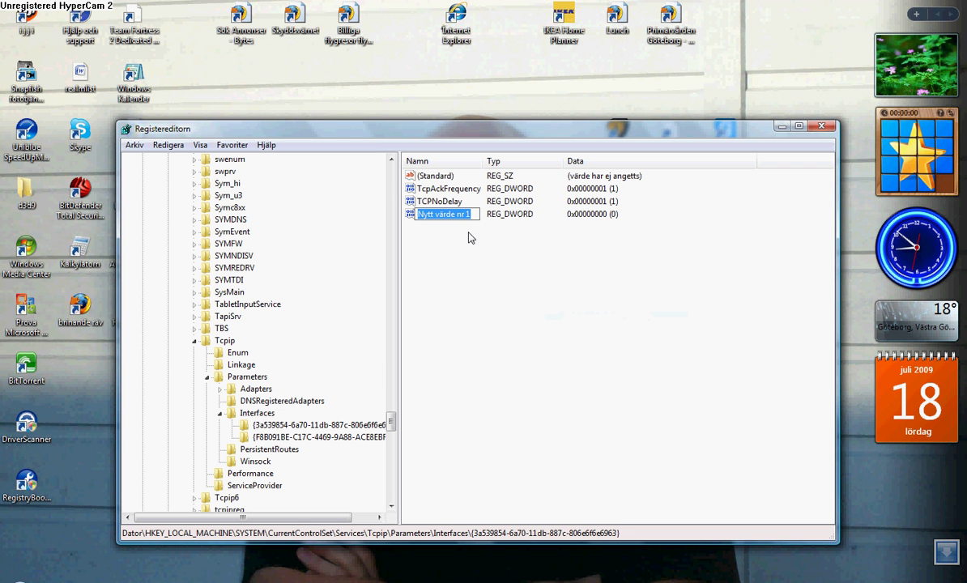
key(Return)
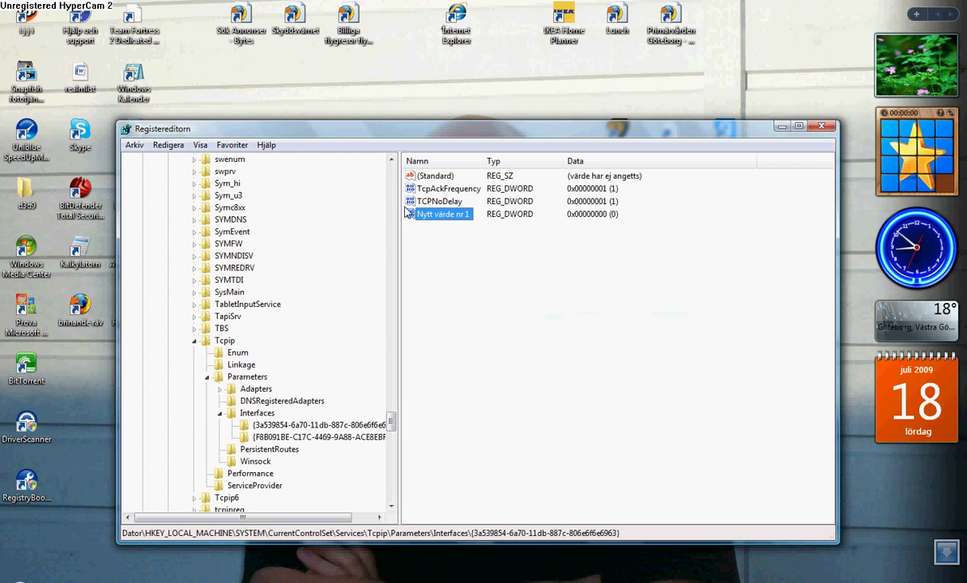
double_click(469, 215)
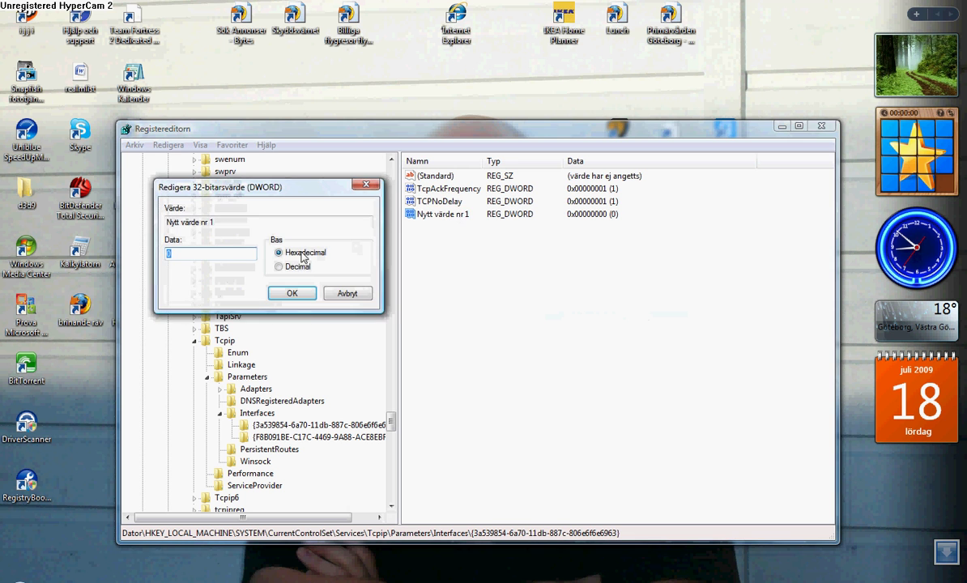
click(360, 168)
Delete the newly added DWORD value from the first interface key.
right_click(441, 216)
click(477, 260)
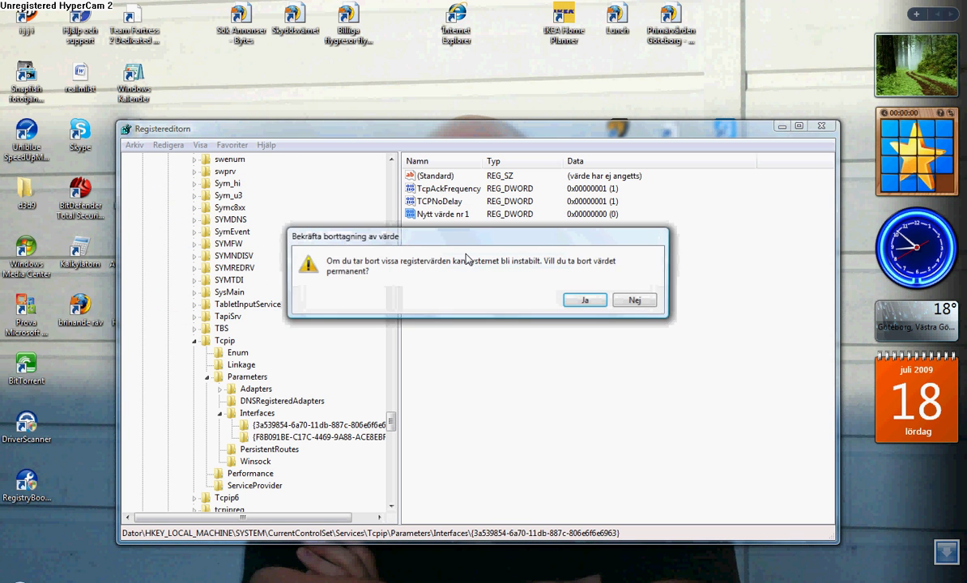
click(571, 299)
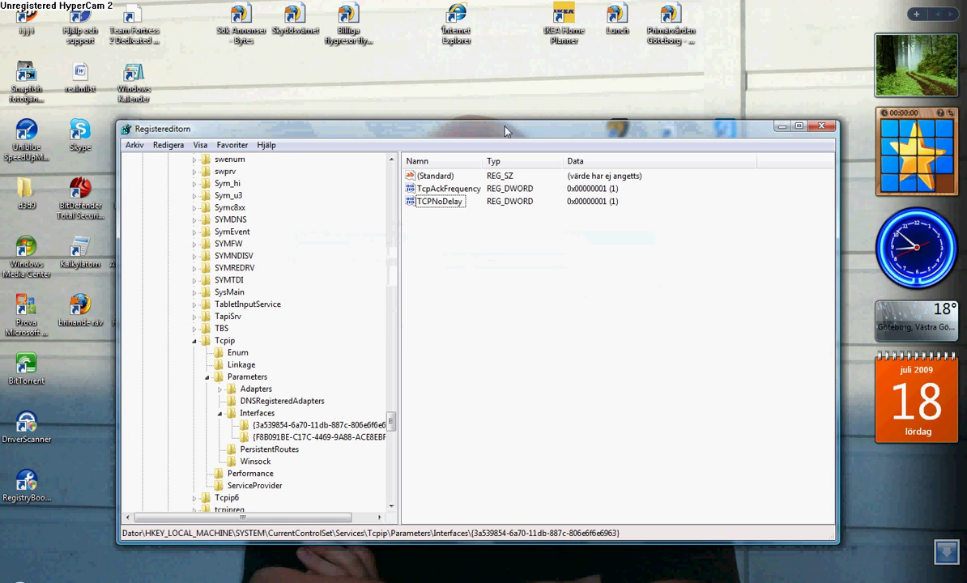
Examine the TcpAckFrequency and TCPNoDelay values in the second interface key and return to the first one.
click(340, 437)
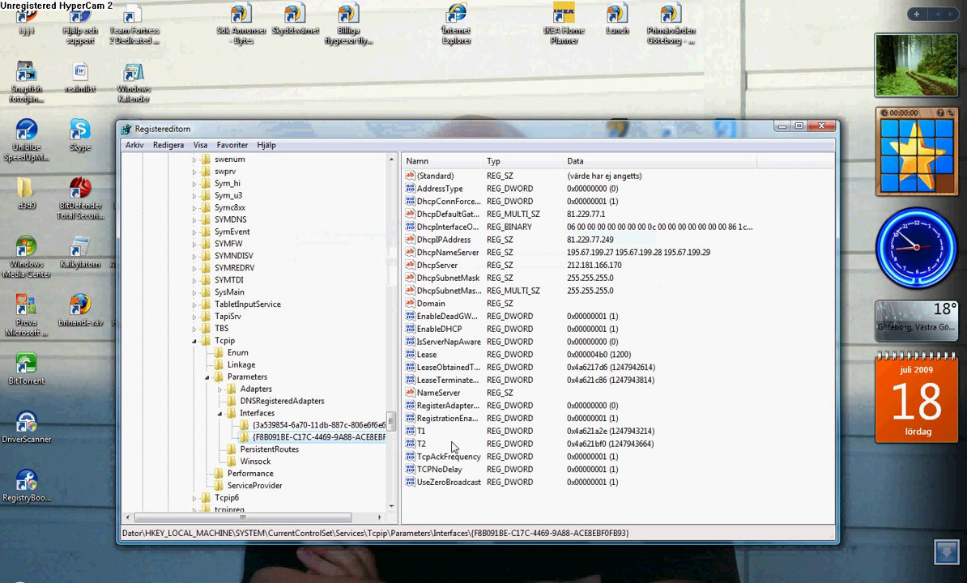
click(346, 427)
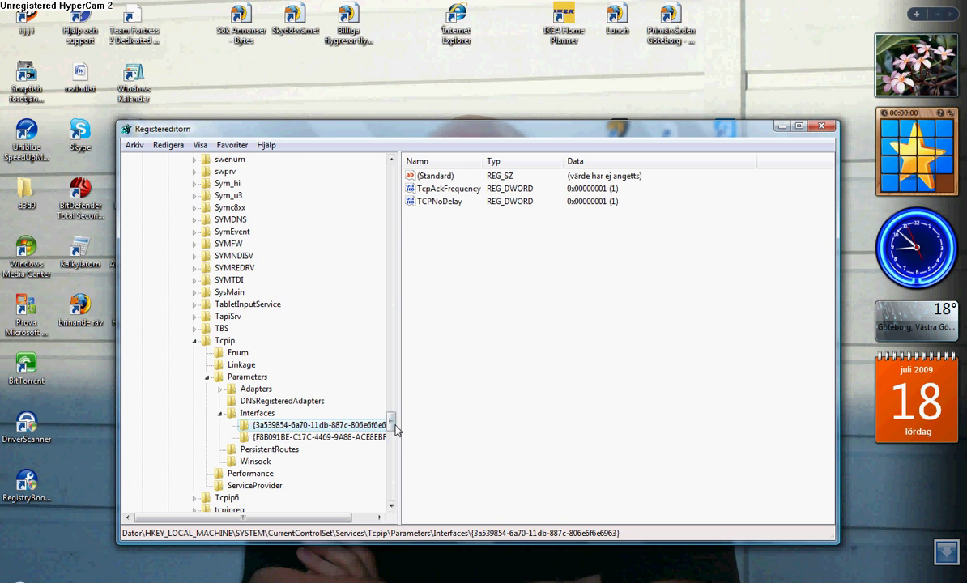
Collapse the HKEY_LOCAL_MACHINE branch and close the Registry Editor.
drag(392, 417, 391, 162)
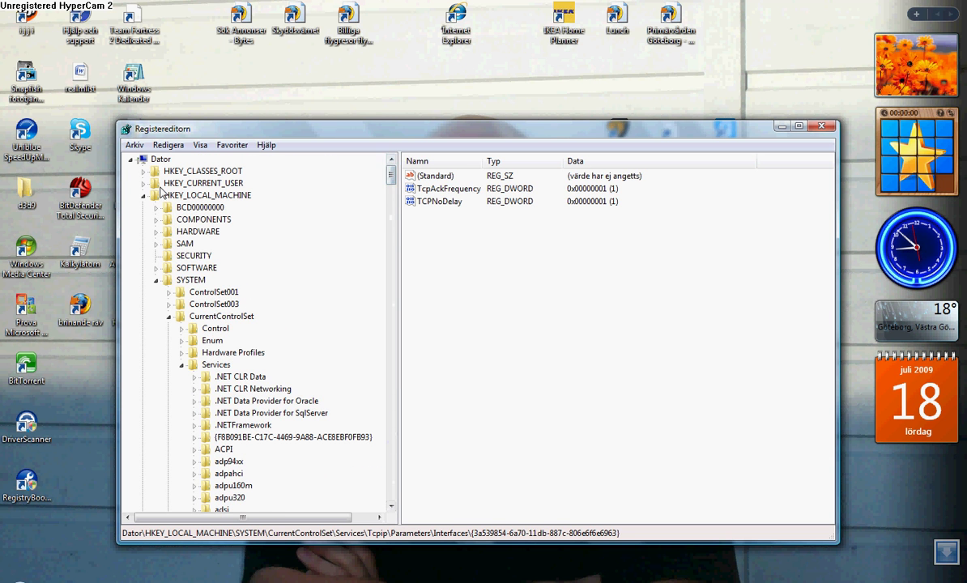
click(144, 195)
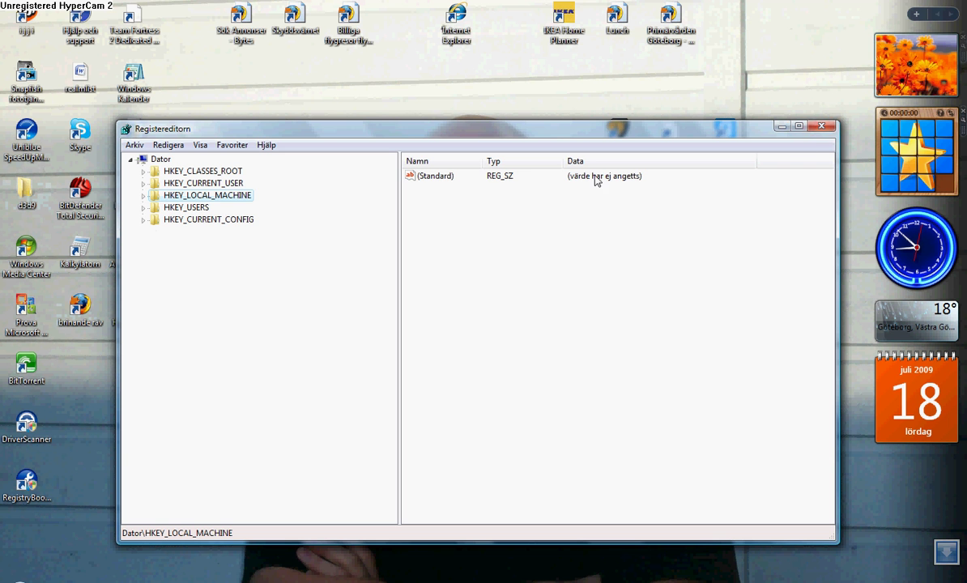
click(821, 126)
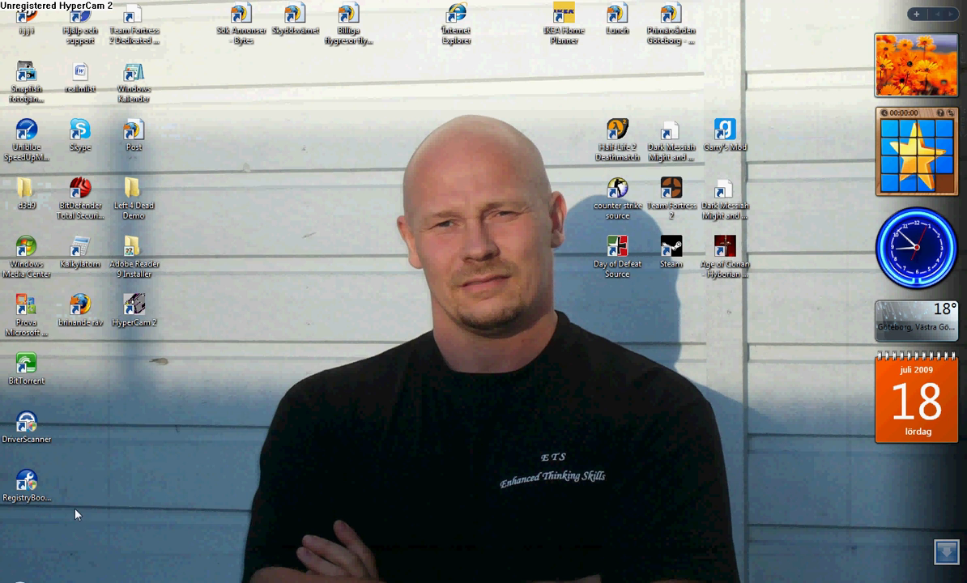
Open the Control Panel's program uninstall page and bring up the dialog for turning Windows features on or off.
key(super)
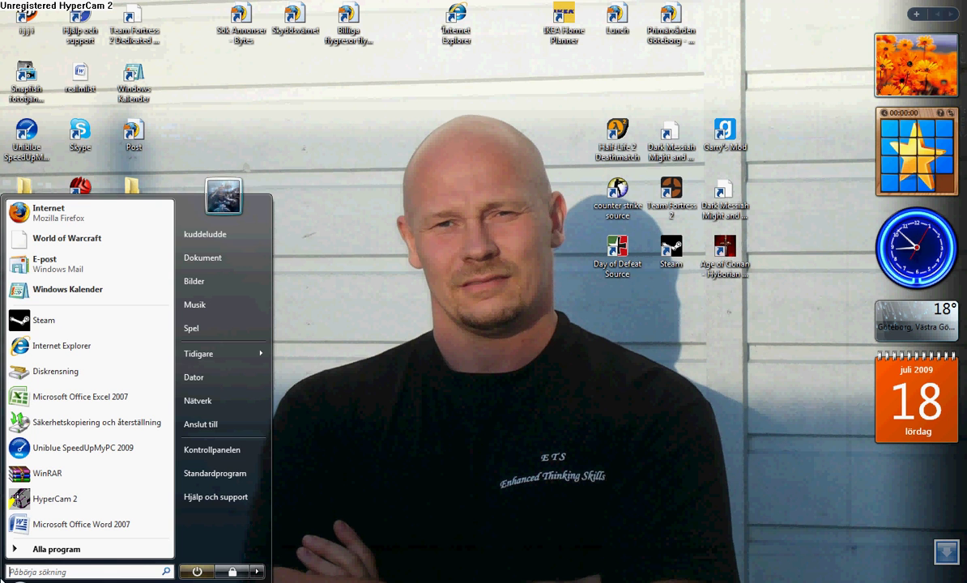
click(212, 451)
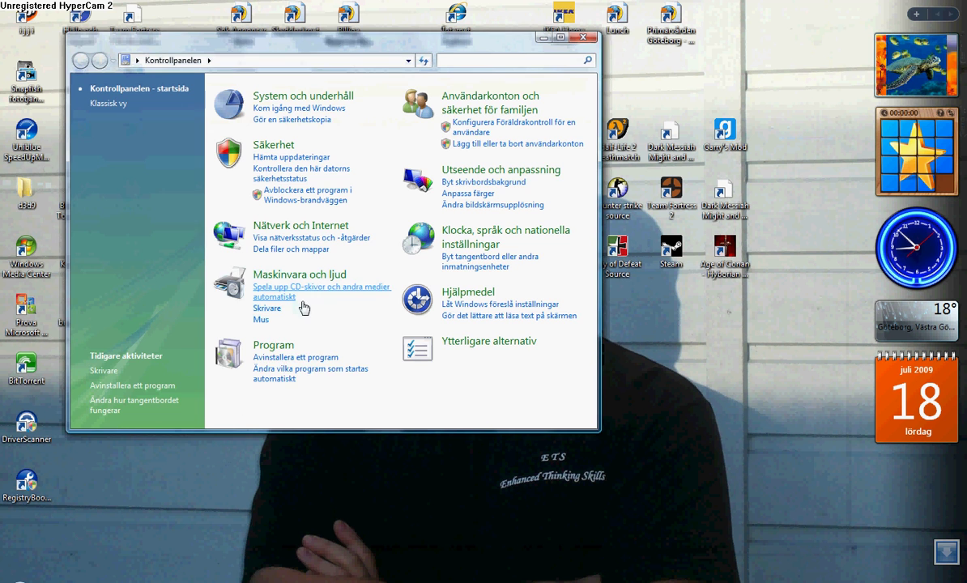
click(317, 358)
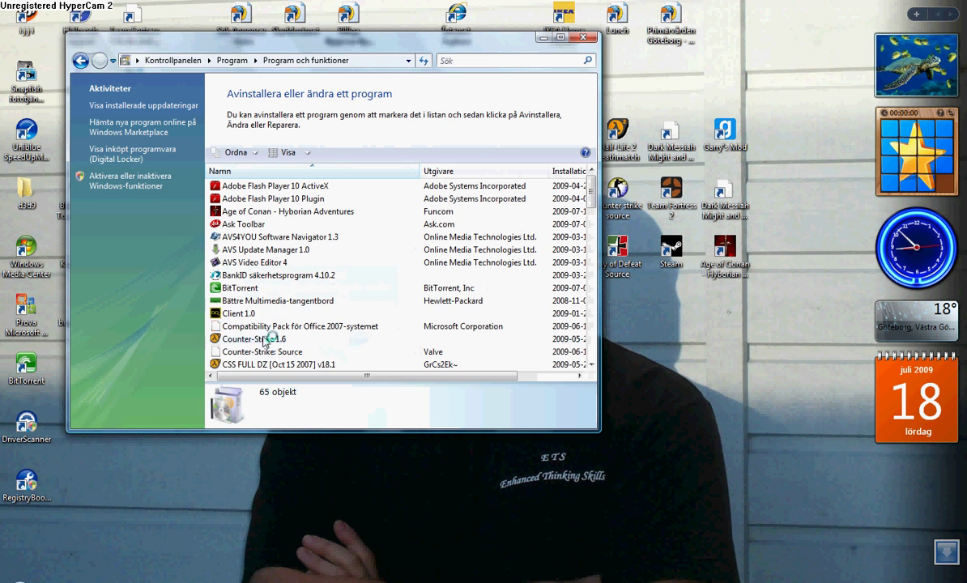
click(106, 175)
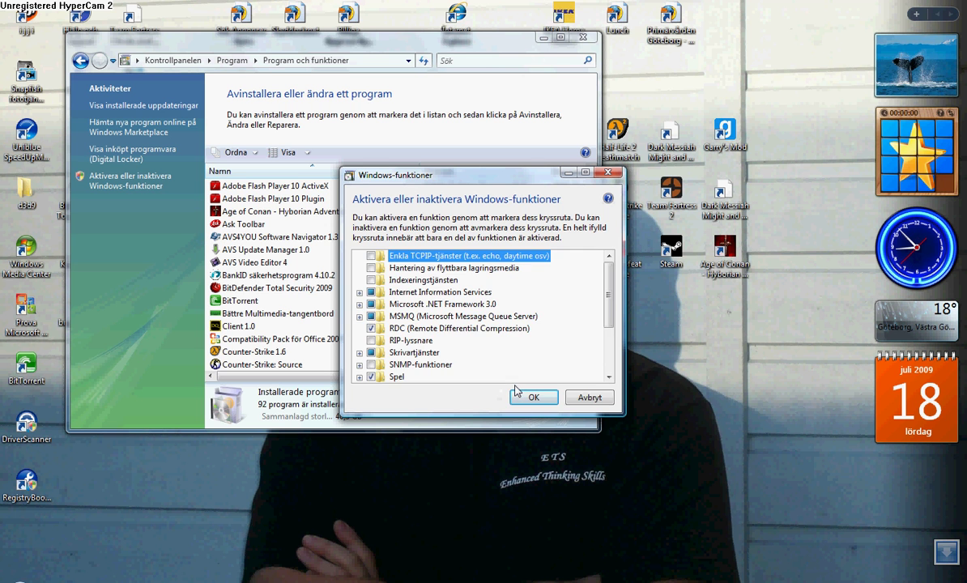
Examine the components under Internet Information Services and MSMQ, and the RDC (Remote Differential Compression) option.
click(360, 292)
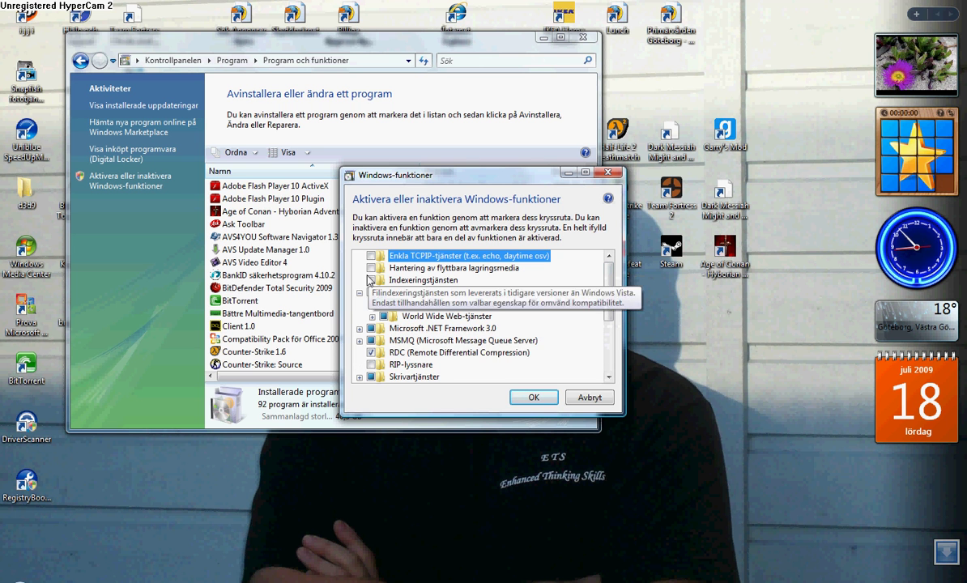
click(359, 292)
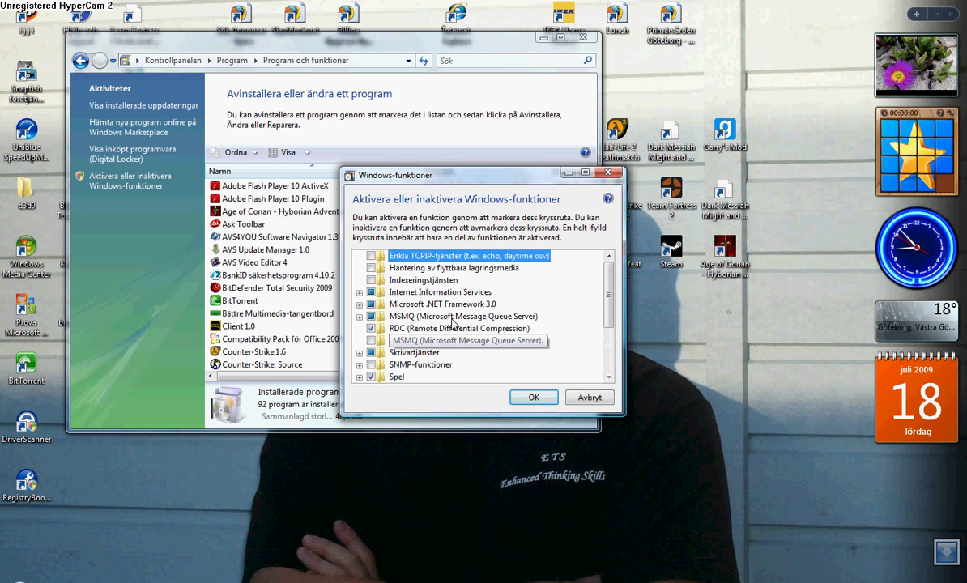
click(371, 328)
click(371, 328)
click(360, 317)
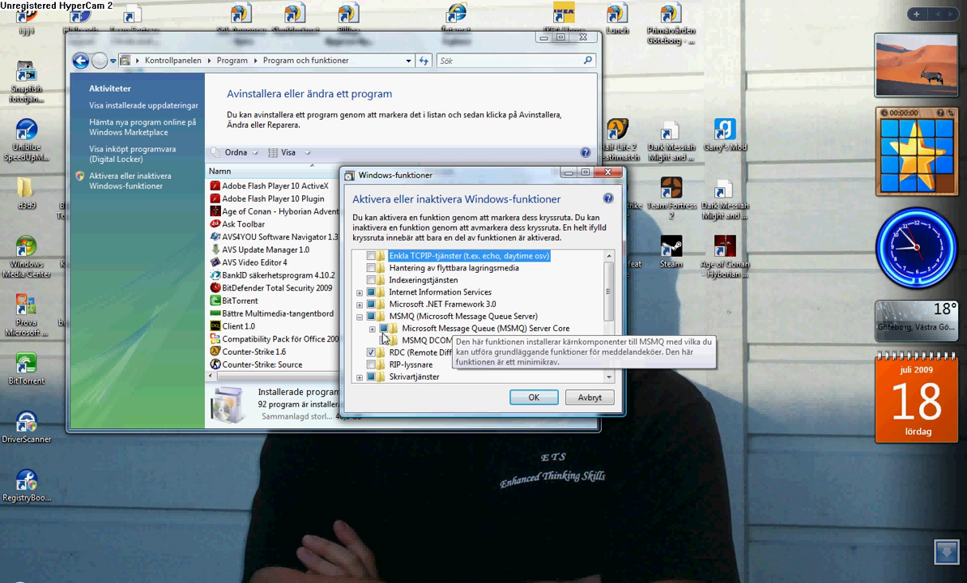
click(360, 316)
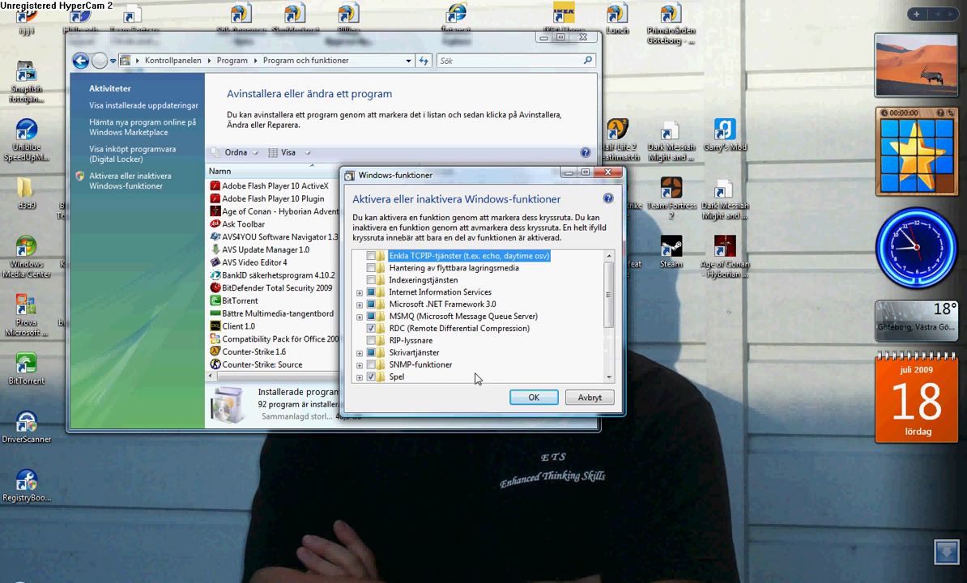
Accept the Windows features selection and close the installed programs window.
click(533, 399)
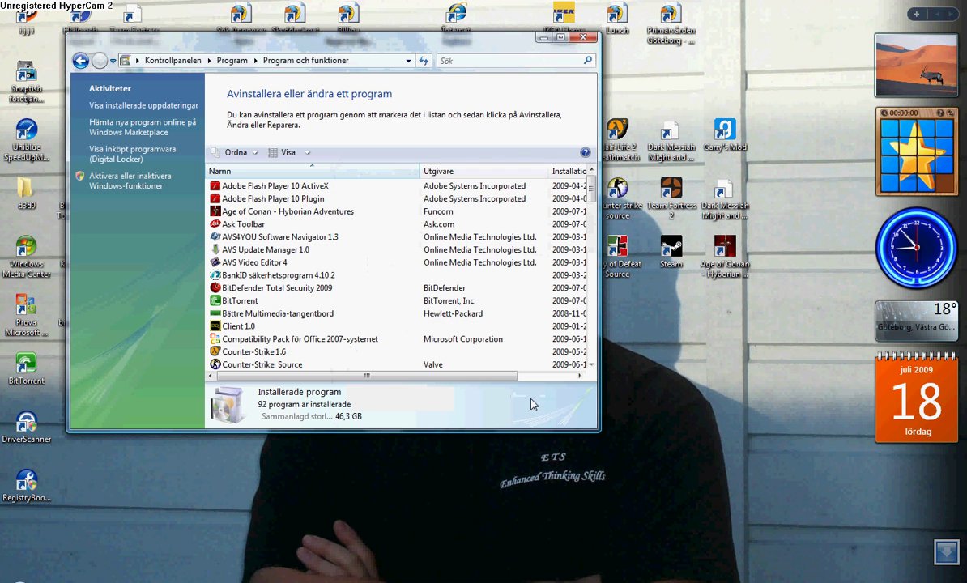
click(581, 37)
click(14, 578)
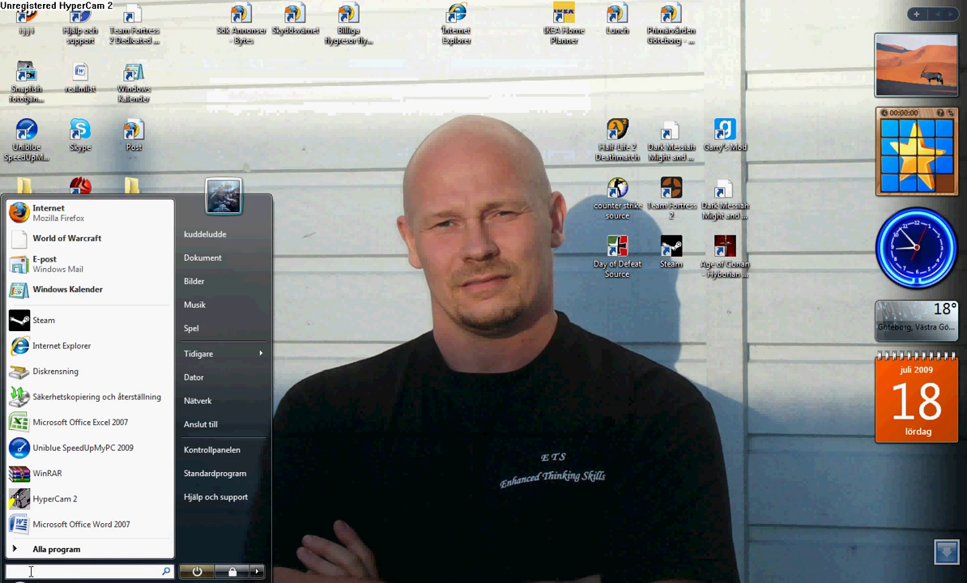
text(regei)
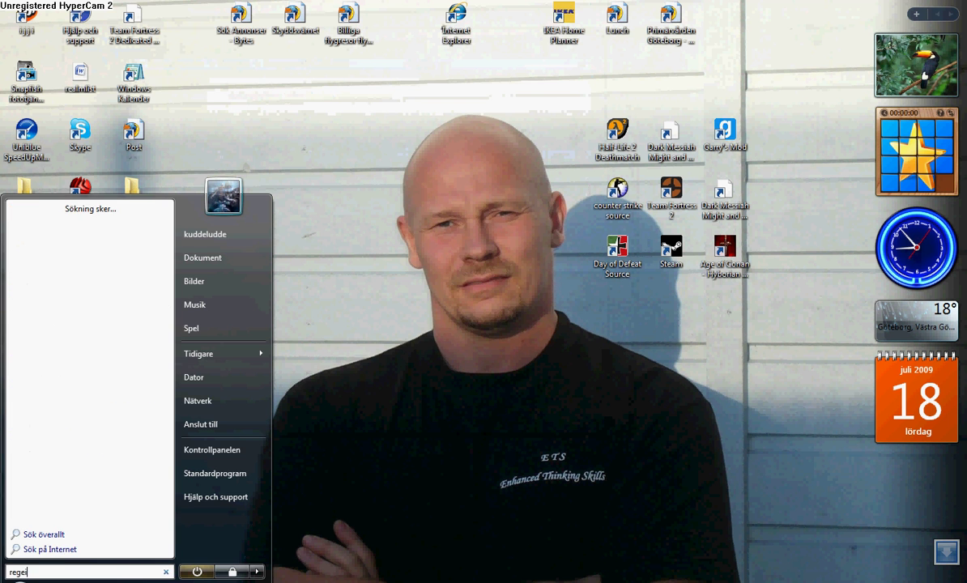
text(d)
key(Return)
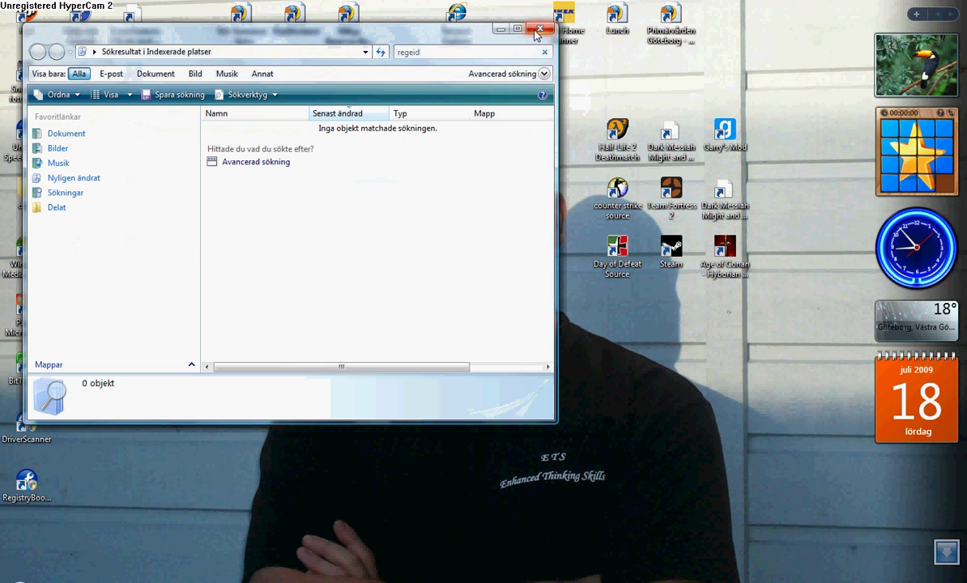
click(538, 30)
Launch the Registry Editor by running regedit.
key(super)
text(r)
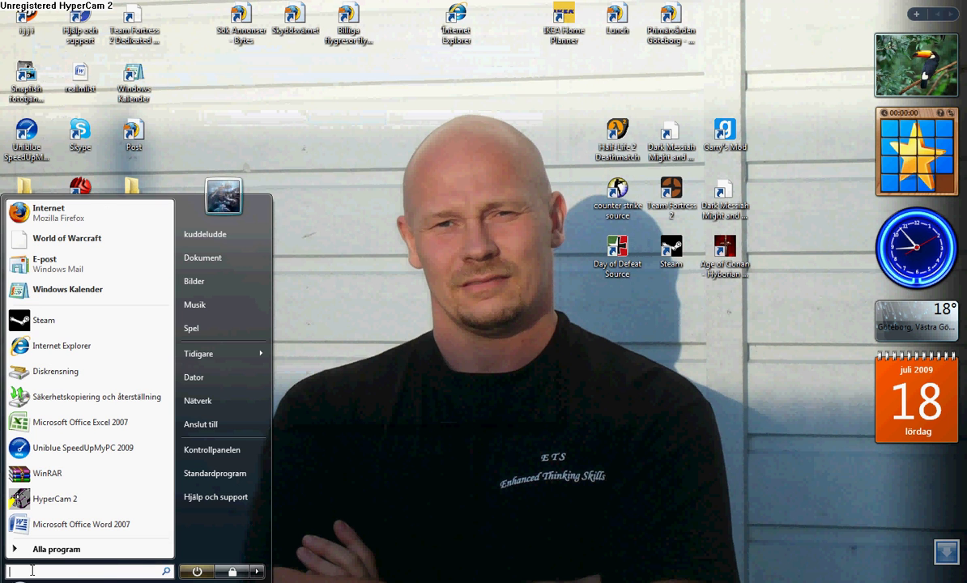
text(egedit)
key(Return)
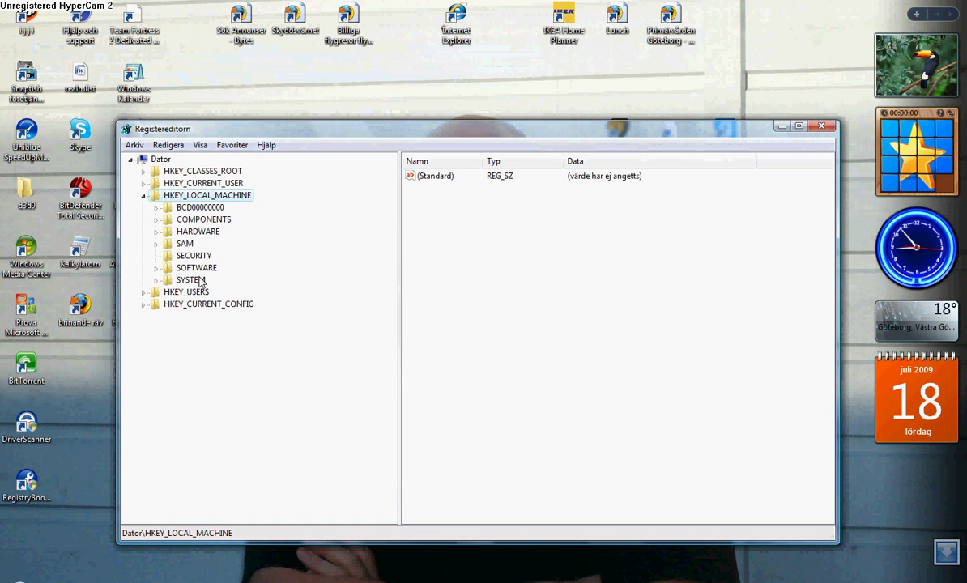
Expand the SOFTWARE key under HKEY_LOCAL_MACHINE and the Microsoft key inside it to reach MSMQ.
double_click(197, 268)
scroll(251, 278, down, 3)
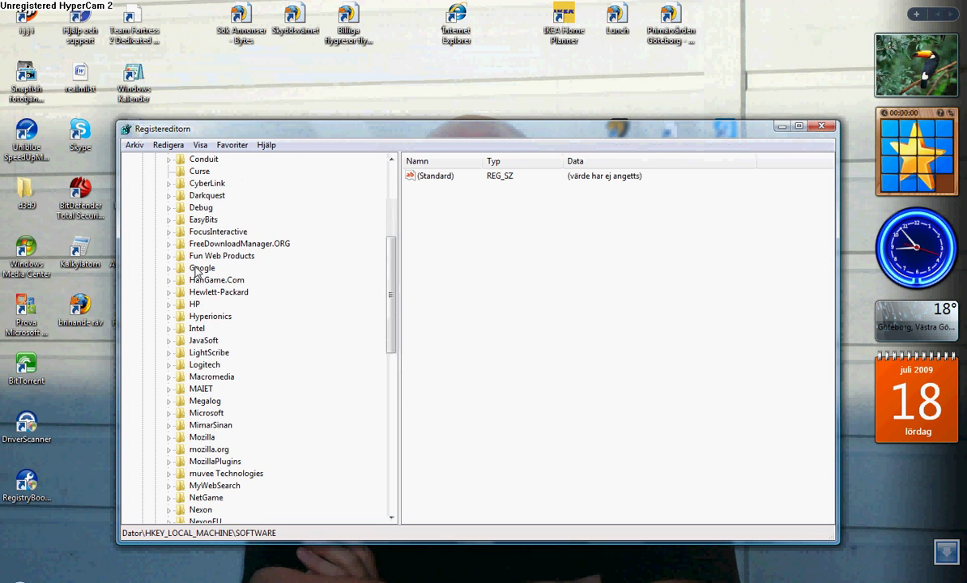
scroll(247, 365, down, 2)
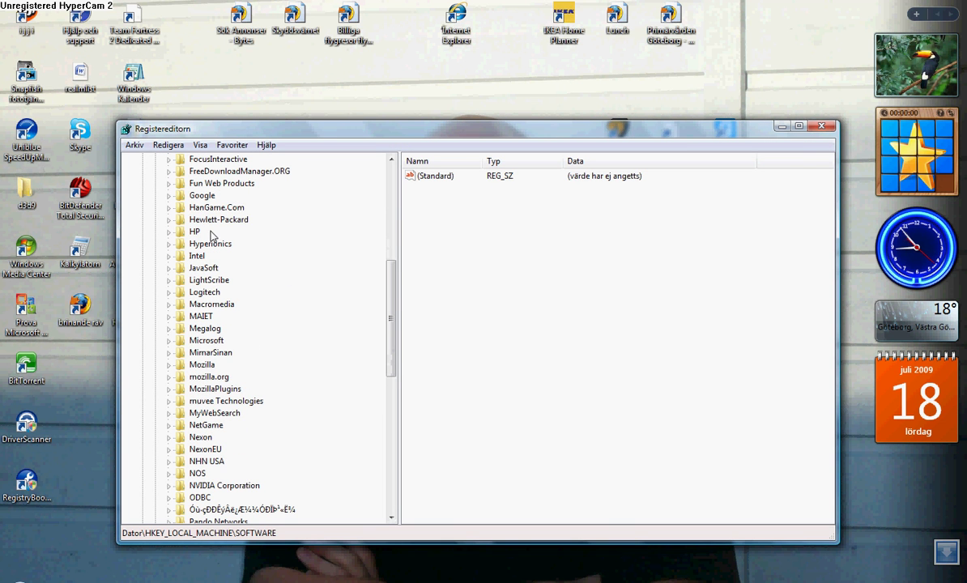
scroll(252, 397, down, 1)
scroll(252, 401, down, 1)
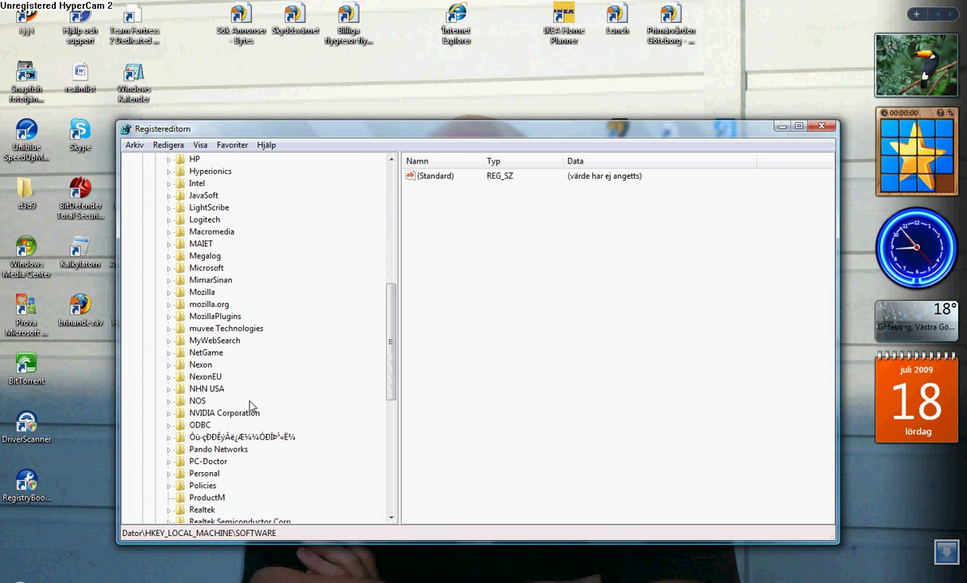
click(217, 271)
double_click(217, 271)
scroll(276, 296, down, 15)
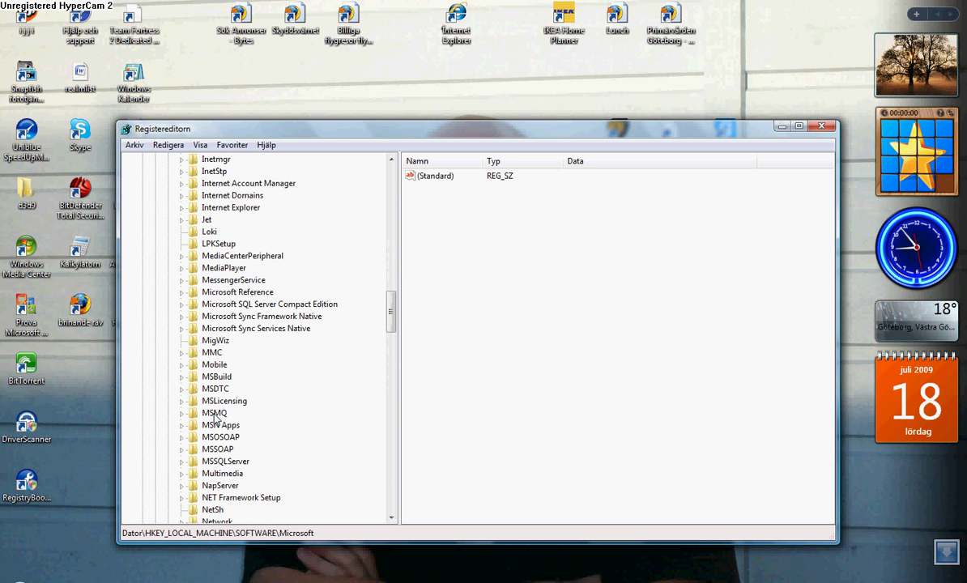
Open the Parameters key under MSMQ and check the data of its TCPNoDelay DWORD value, accepting it as is.
double_click(214, 415)
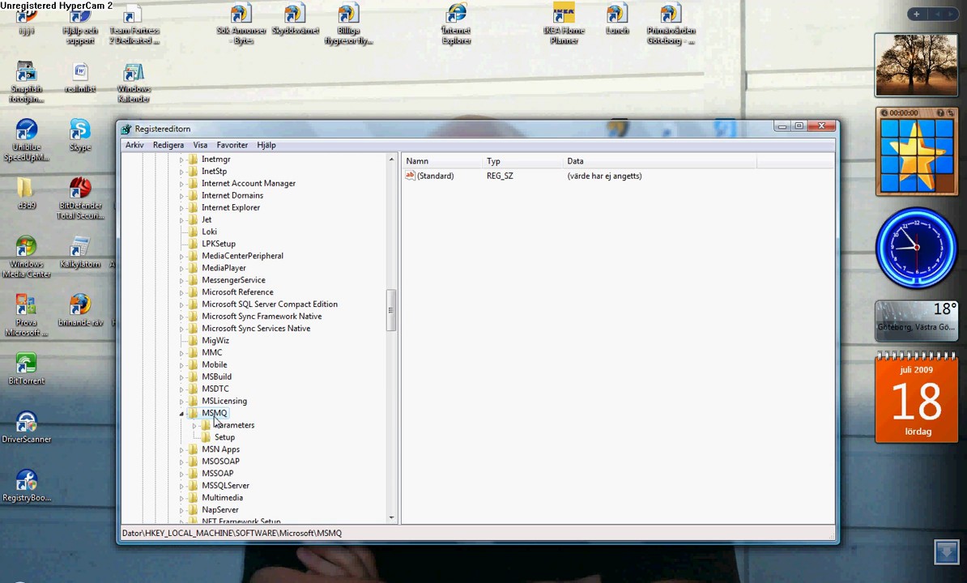
click(233, 427)
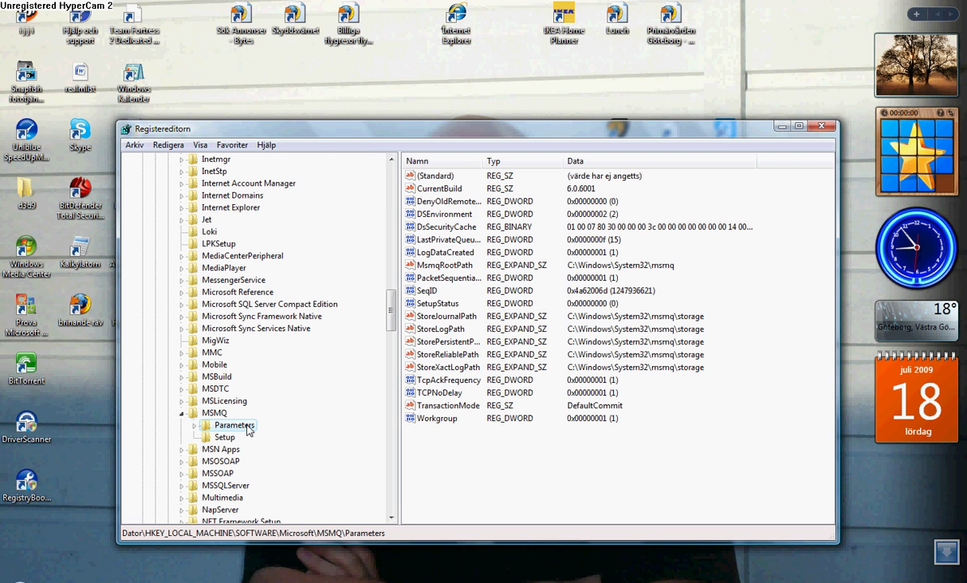
double_click(451, 392)
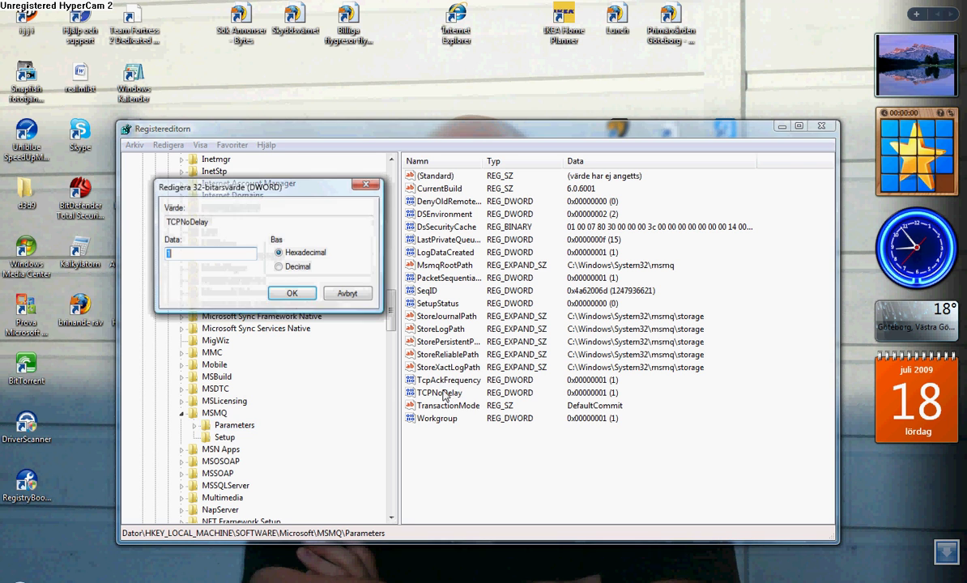
click(290, 296)
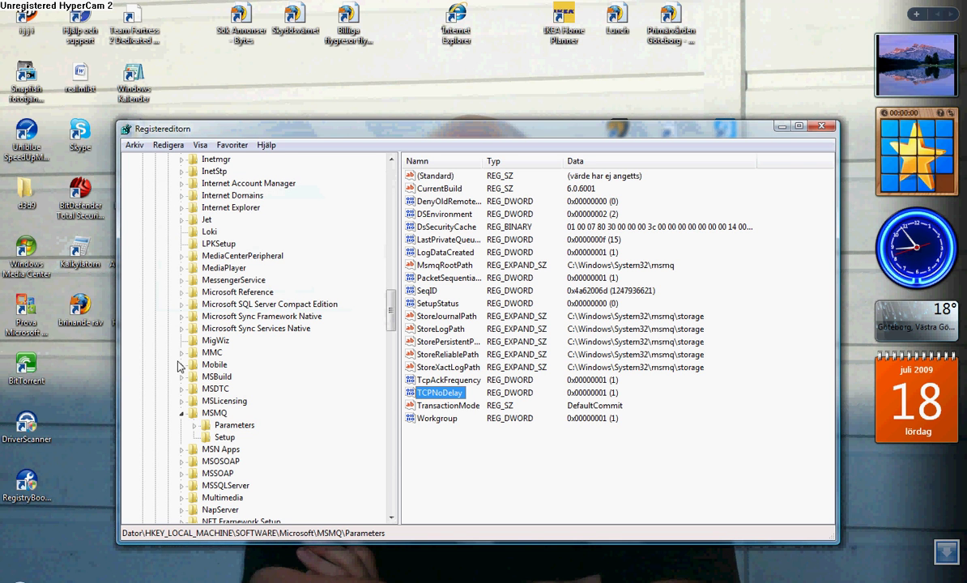